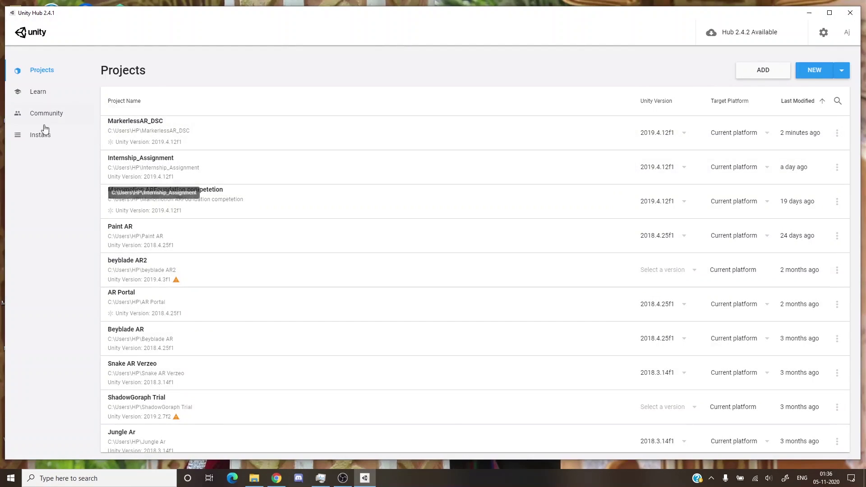
Step: Start a new project with Unity version 2019.4.12f1
{"action": "left_click", "coordinate": [45, 139]}
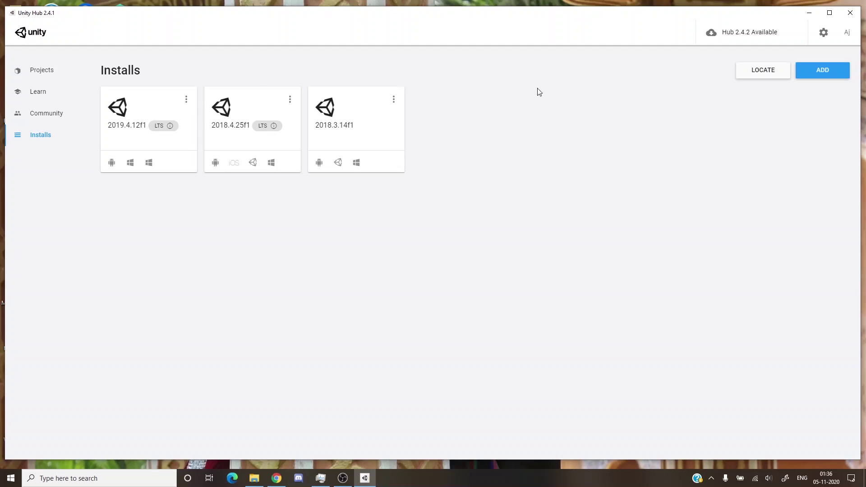
{"action": "left_click", "coordinate": [31, 71]}
{"action": "left_click", "coordinate": [841, 71]}
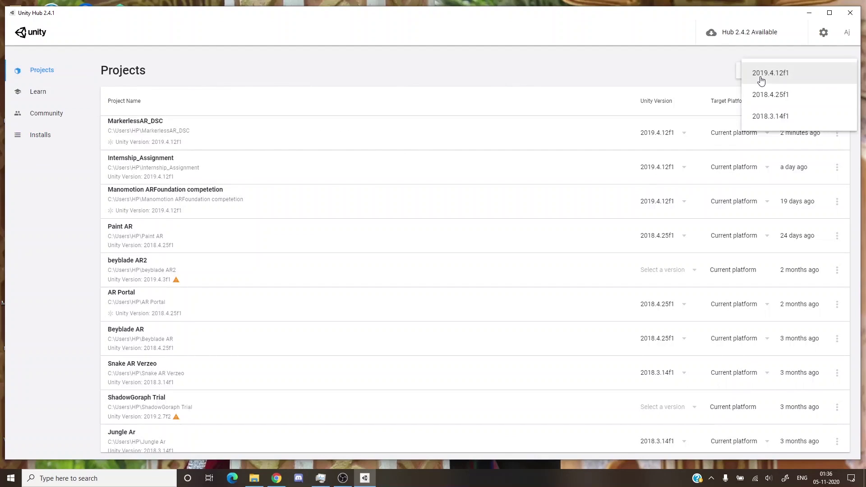
{"action": "left_click", "coordinate": [761, 77]}
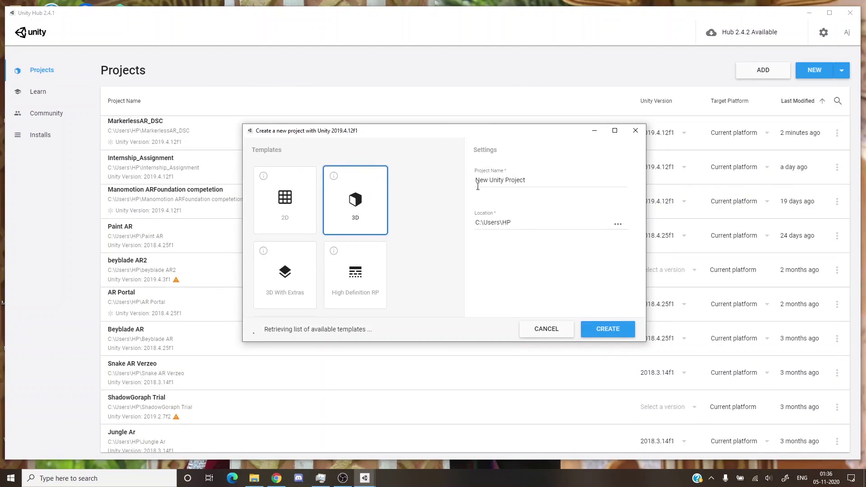
Step: Name the 3D project MY_FIRST_AUGMENTED_REALITY_PROJECT and create it in C:\Users\HP
{"action": "left_click_drag", "start_coordinate": [532, 179], "coordinate": [469, 188]}
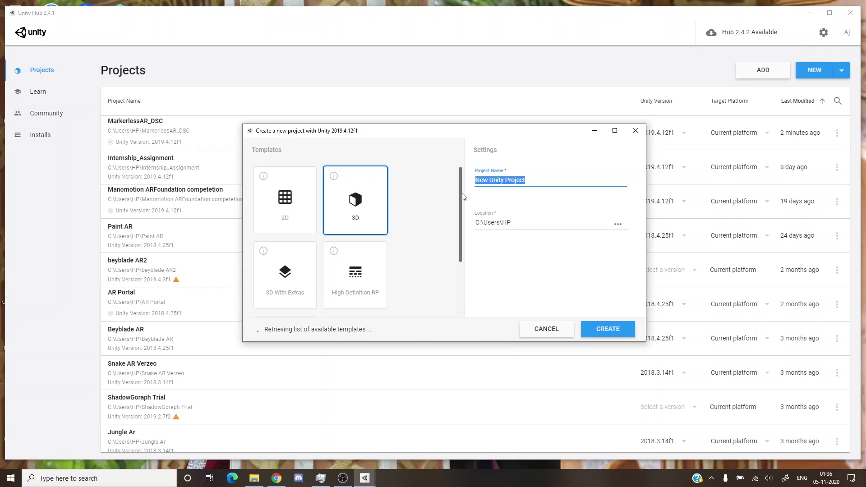
{"action": "type", "text": "MY"}
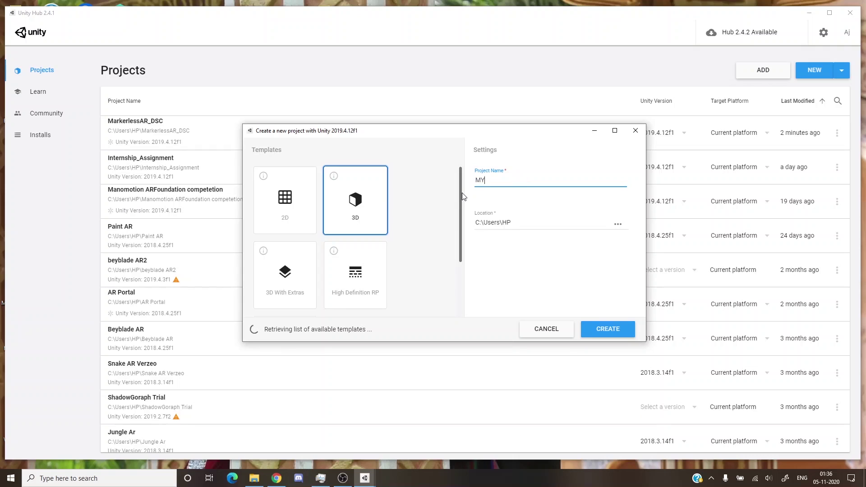
{"action": "type", "text": "_FIRS"}
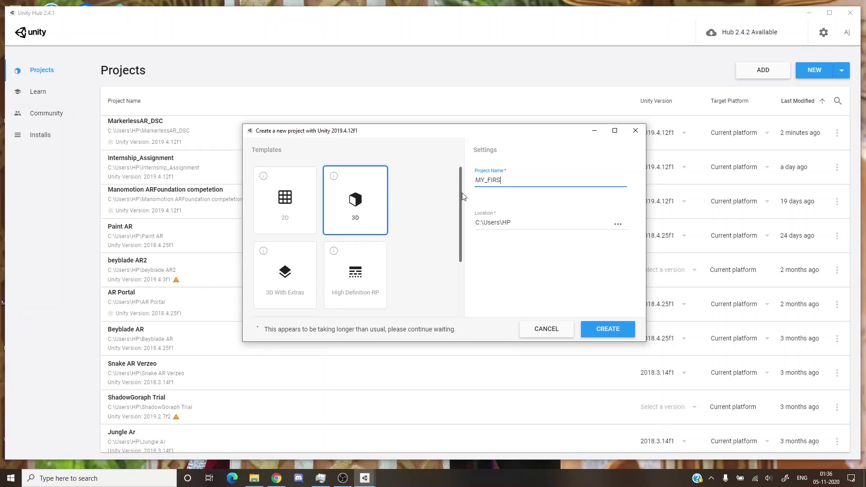
{"action": "type", "text": "T_AUGMENTED"}
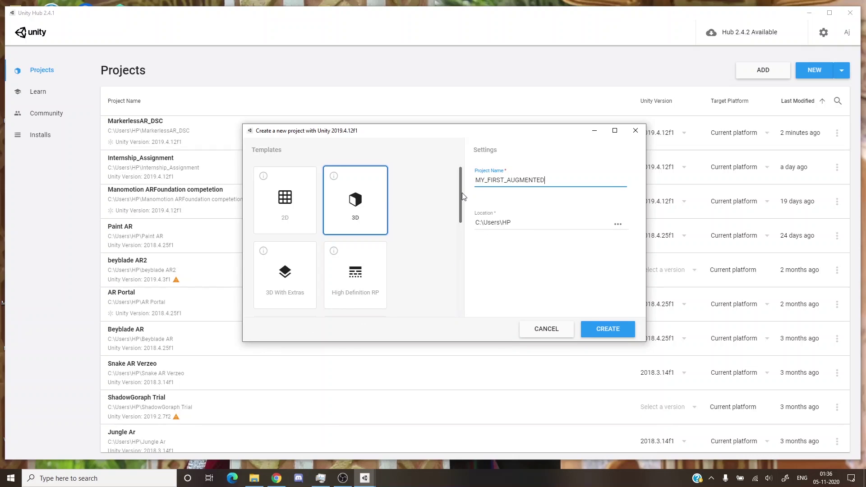
{"action": "type", "text": "_REALITY_PROJECT"}
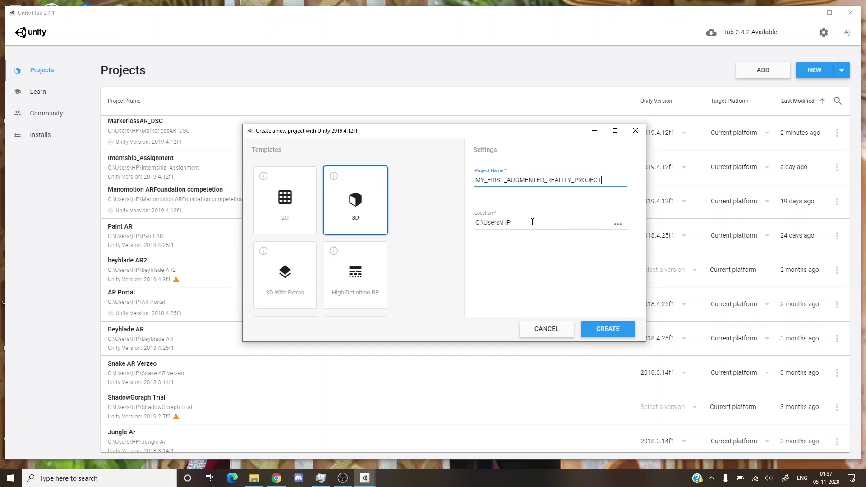
{"action": "left_click", "coordinate": [618, 227]}
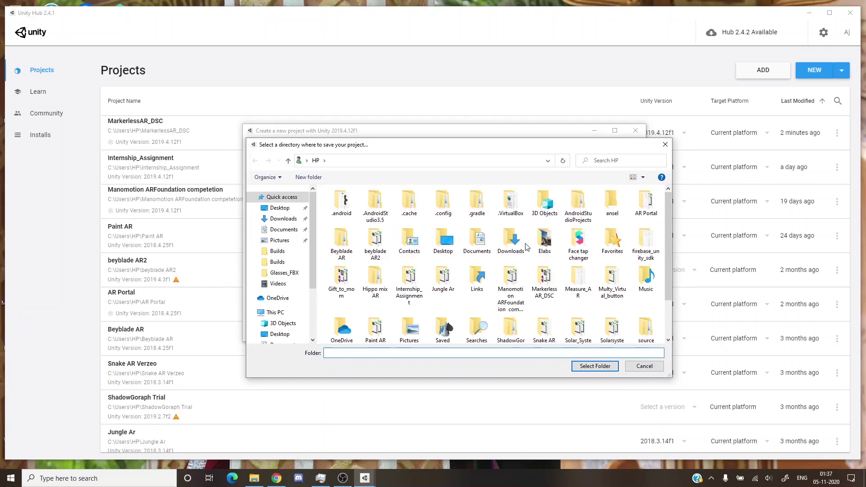
{"action": "left_click", "coordinate": [666, 144]}
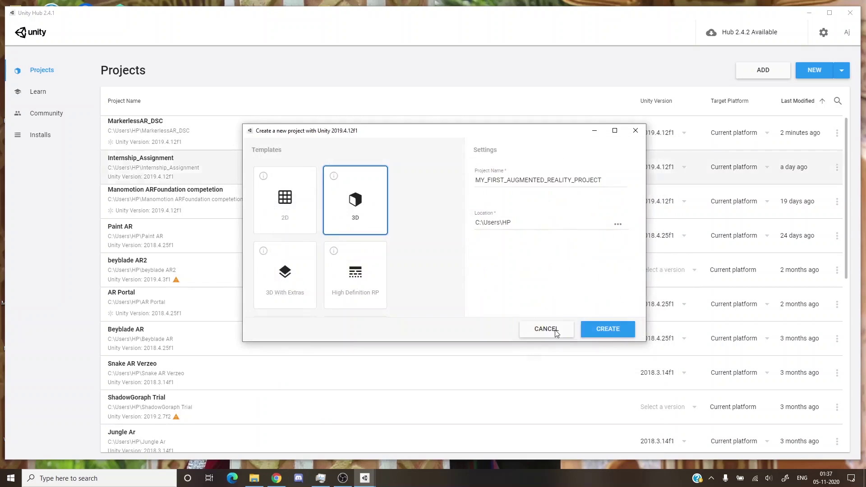
{"action": "left_click", "coordinate": [604, 330]}
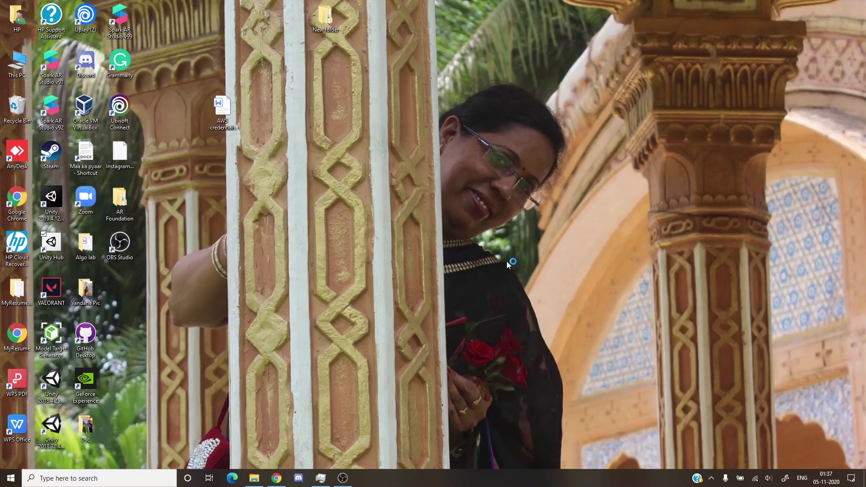
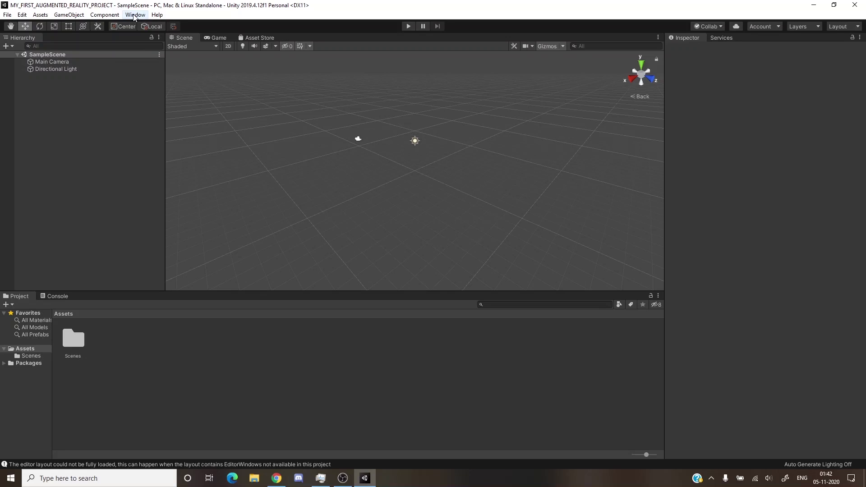
Step: Open the Package Manager and include preview packages in its package list
{"action": "left_click", "coordinate": [135, 15]}
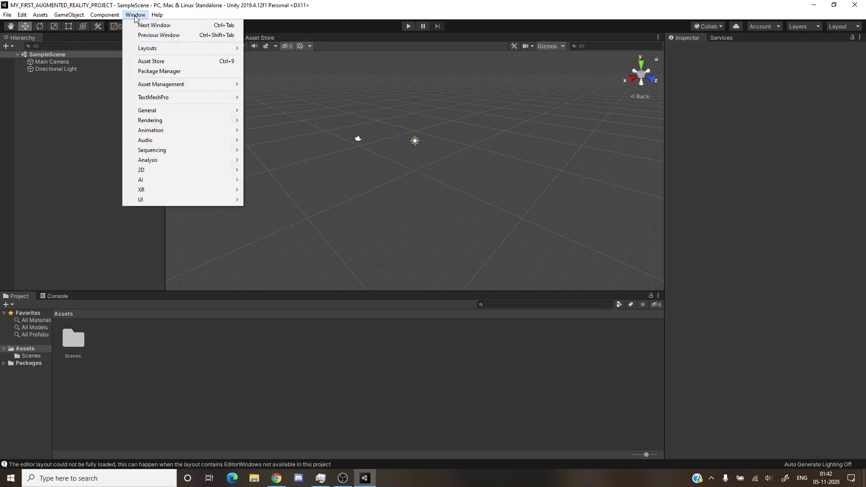
{"action": "left_click", "coordinate": [160, 72]}
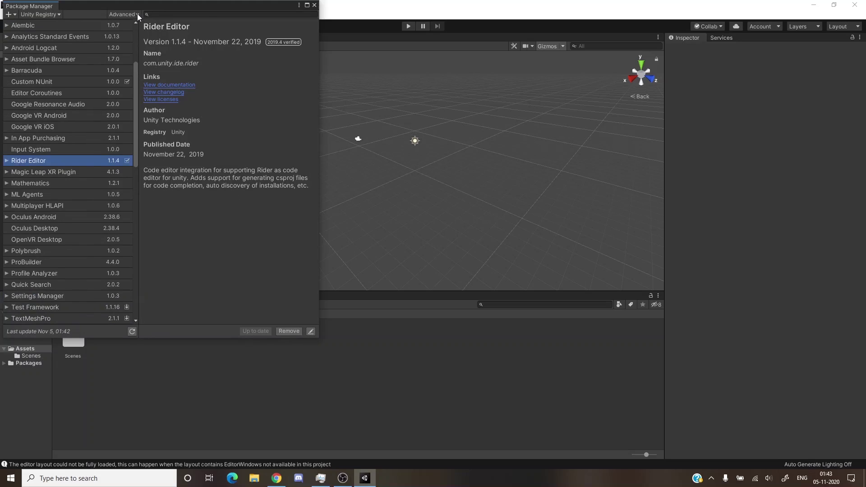
{"action": "left_click", "coordinate": [135, 14]}
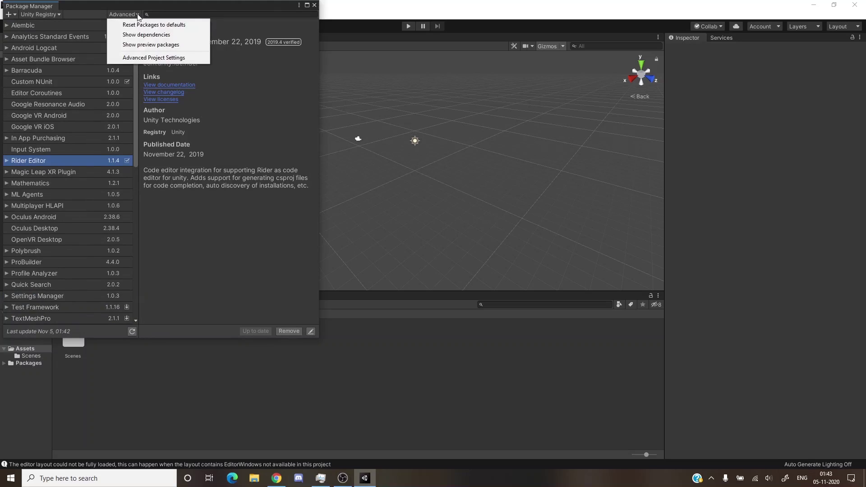
{"action": "left_click", "coordinate": [142, 45]}
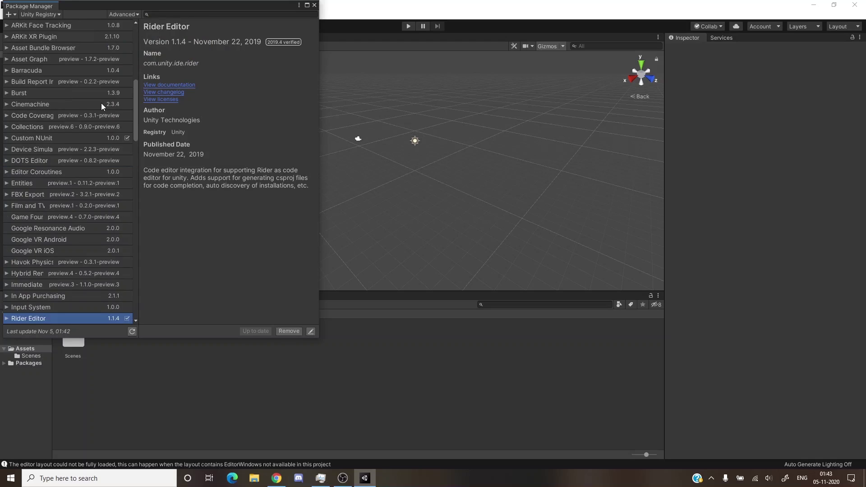
Step: Find AR Foundation among the registry packages and install its version 3.1.3
{"action": "scroll", "coordinate": [51, 80], "scroll_direction": "up", "scroll_amount": 5}
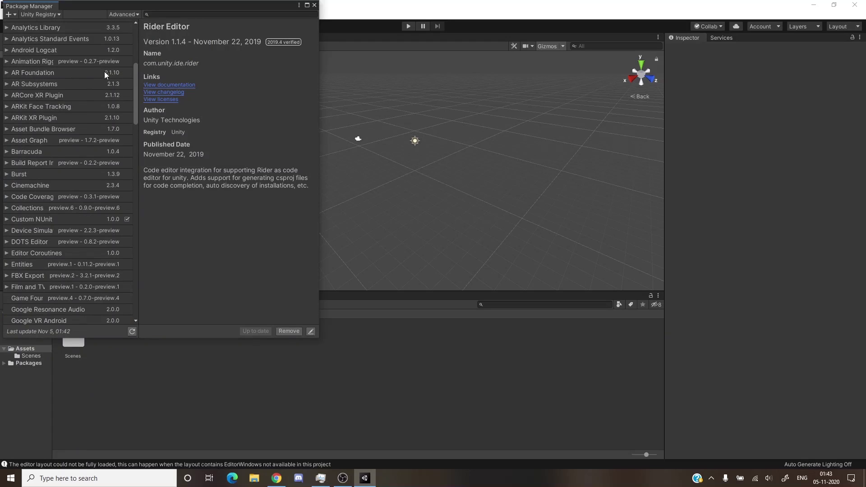
{"action": "left_click", "coordinate": [6, 73]}
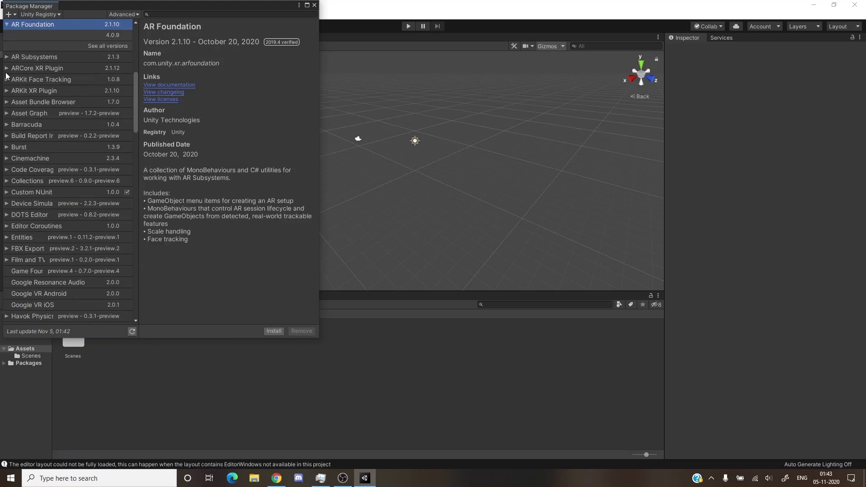
{"action": "left_click", "coordinate": [98, 46]}
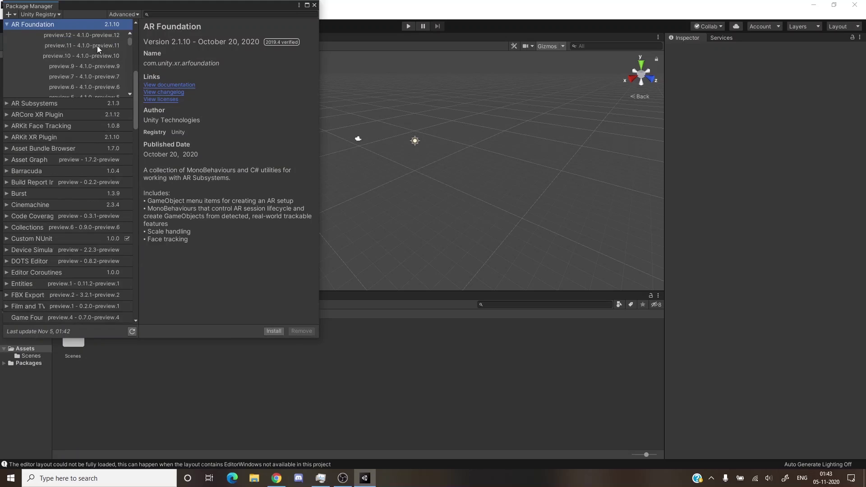
{"action": "scroll", "coordinate": [118, 74], "scroll_direction": "down", "scroll_amount": 5}
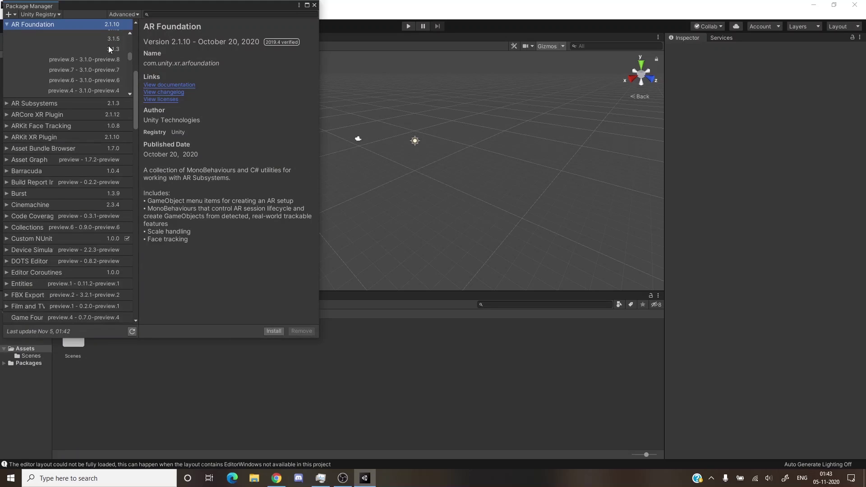
{"action": "left_click", "coordinate": [112, 48]}
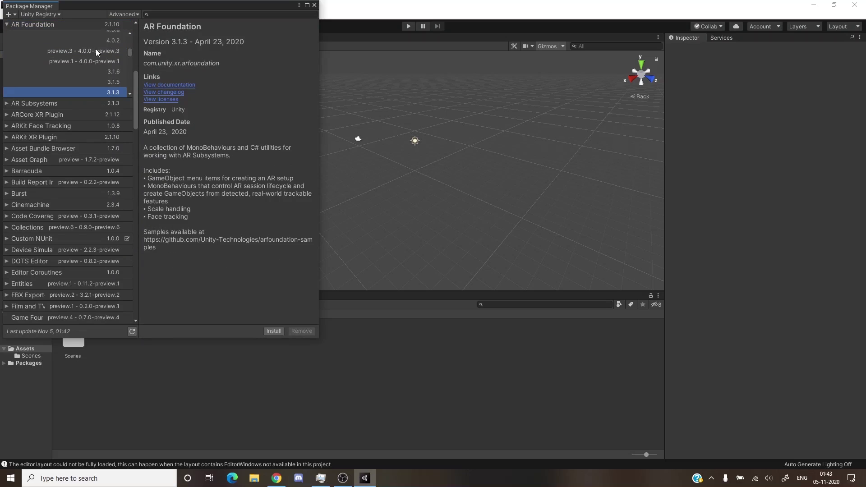
{"action": "scroll", "coordinate": [107, 53], "scroll_direction": "down", "scroll_amount": 1}
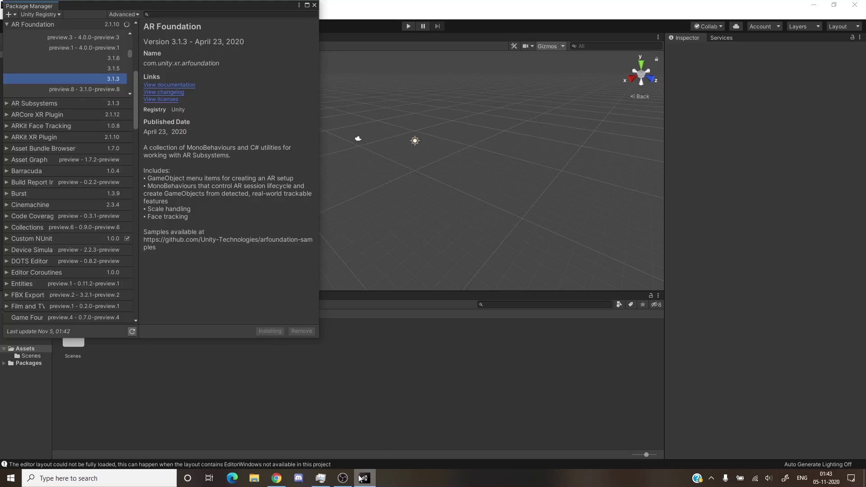
{"action": "left_click", "coordinate": [345, 480]}
{"action": "left_click", "coordinate": [636, 341]}
{"action": "left_click", "coordinate": [590, 77]}
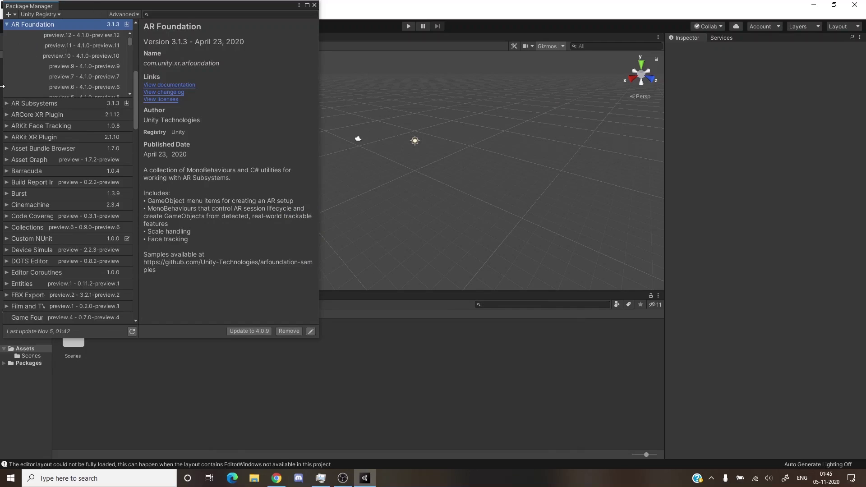
Step: Show all versions of the ARCore XR Plugin and install version 3.1.3
{"action": "left_click", "coordinate": [6, 116]}
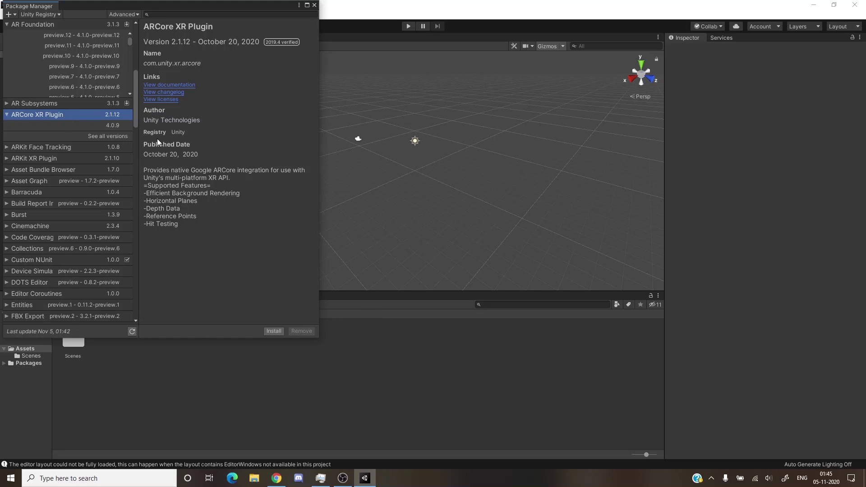
{"action": "left_click", "coordinate": [117, 136]}
{"action": "scroll", "coordinate": [112, 142], "scroll_direction": "down", "scroll_amount": 1}
{"action": "scroll", "coordinate": [107, 145], "scroll_direction": "down", "scroll_amount": 3}
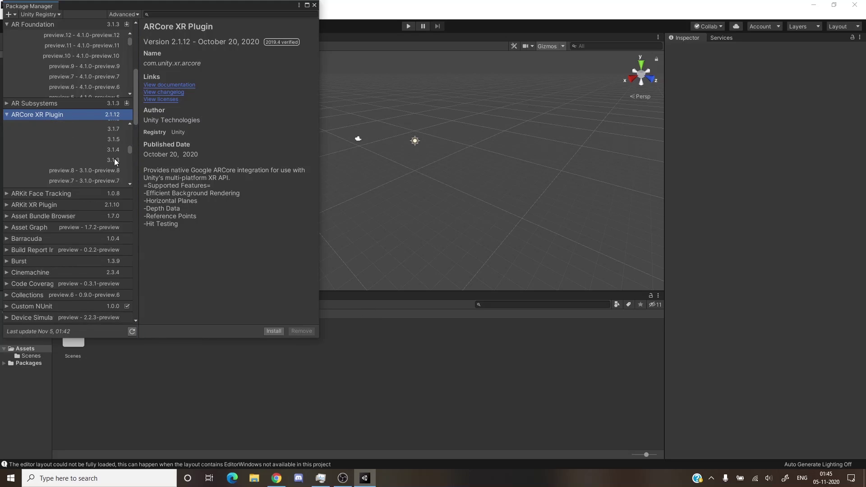
{"action": "left_click", "coordinate": [114, 160]}
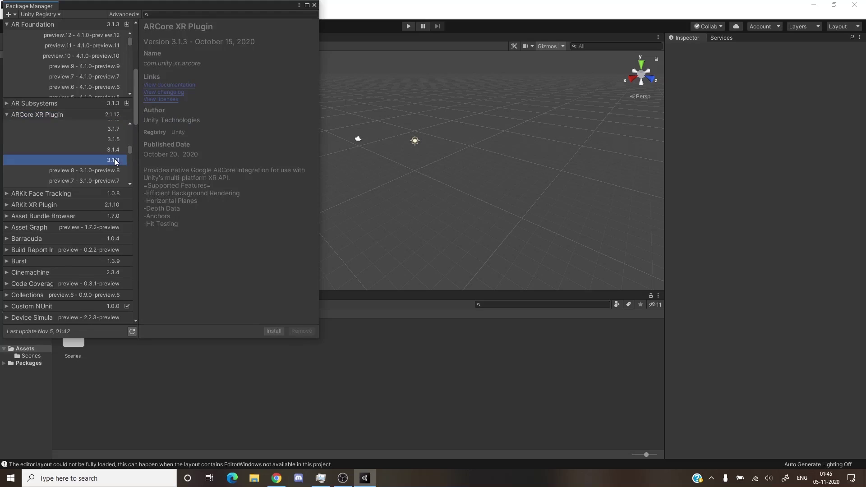
{"action": "left_click", "coordinate": [273, 331]}
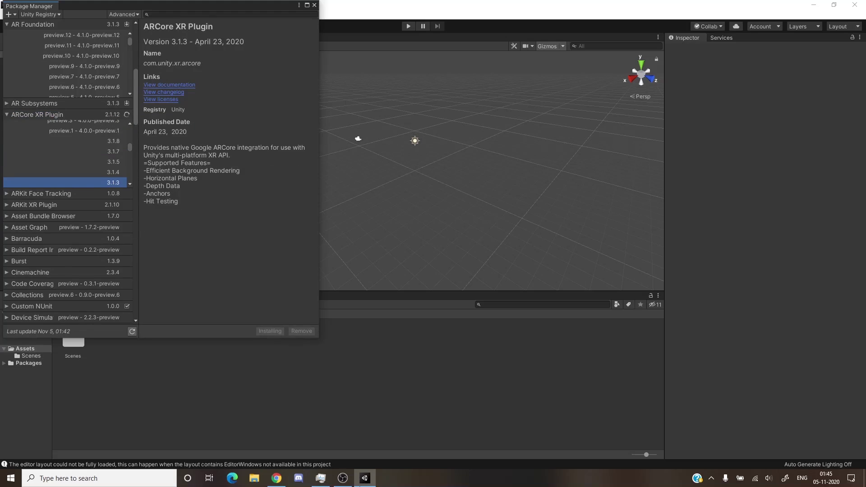
{"action": "left_click", "coordinate": [343, 478]}
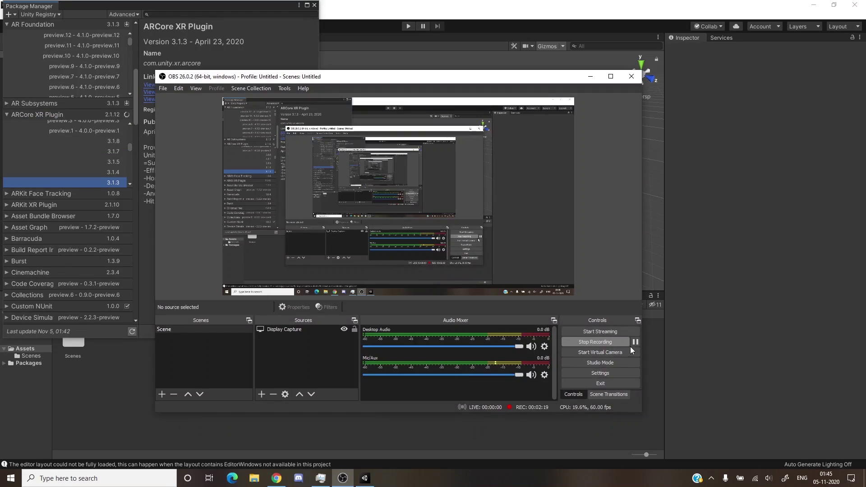
{"action": "left_click", "coordinate": [590, 76]}
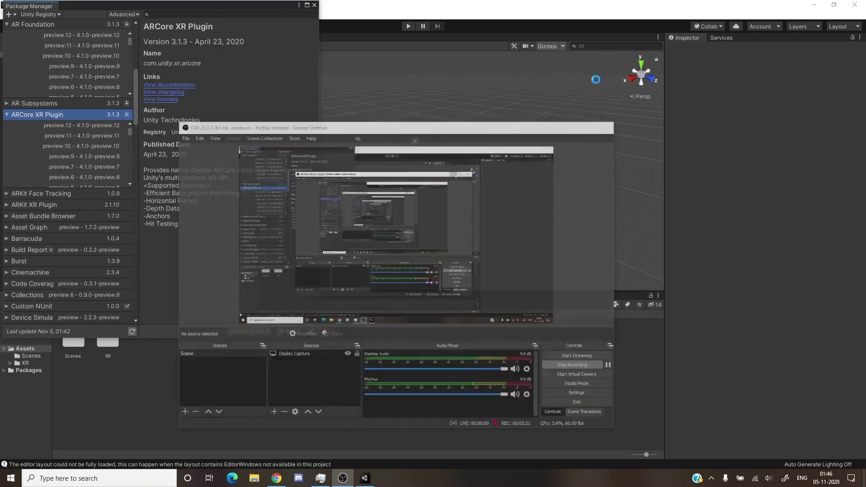
Step: Collapse the version lists of ARCore XR Plugin and AR Foundation, and close the Package Manager
{"action": "left_click", "coordinate": [6, 114]}
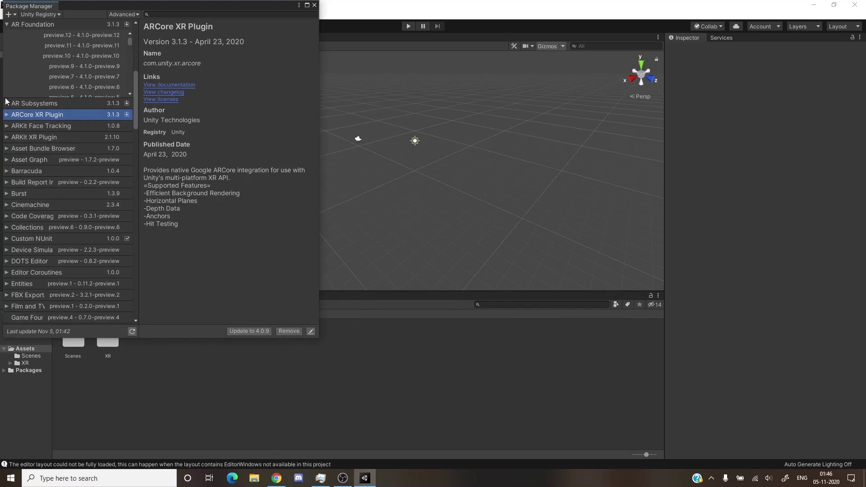
{"action": "left_click", "coordinate": [6, 25]}
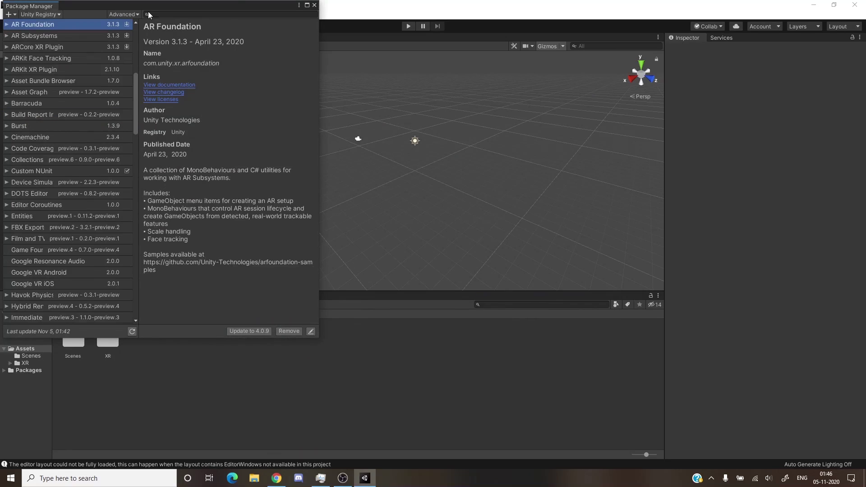
{"action": "left_click", "coordinate": [314, 5]}
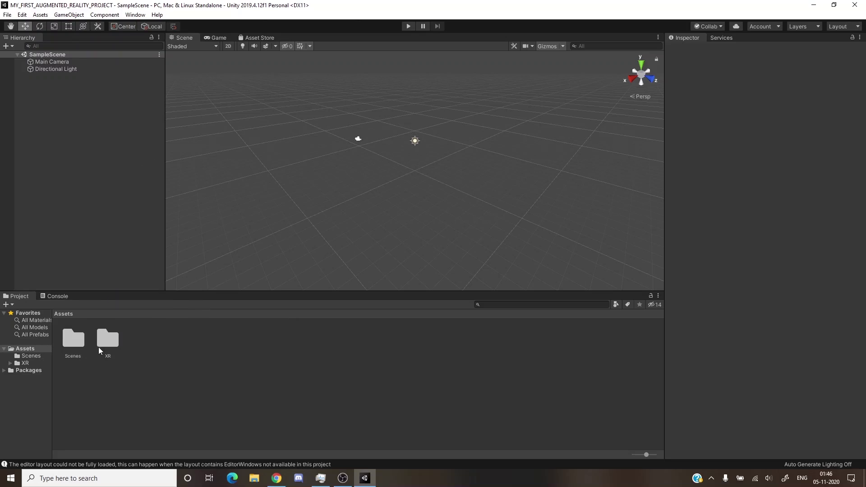
Step: Create a new scene named Main_Scene in the project's Scenes folder
{"action": "double_click", "coordinate": [74, 340]}
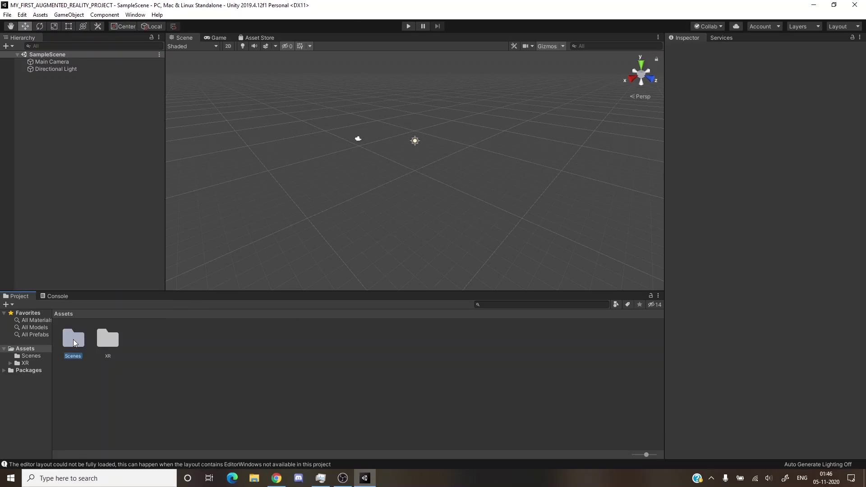
{"action": "right_click", "coordinate": [182, 363]}
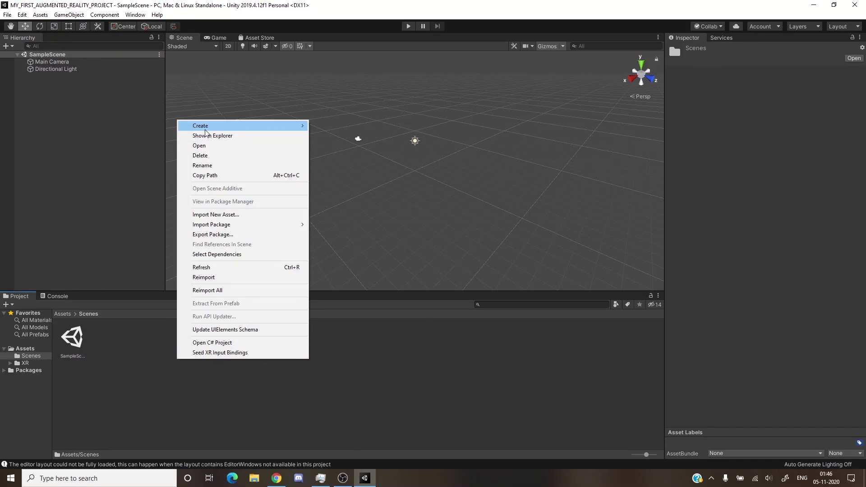
{"action": "mouse_move", "coordinate": [221, 130]}
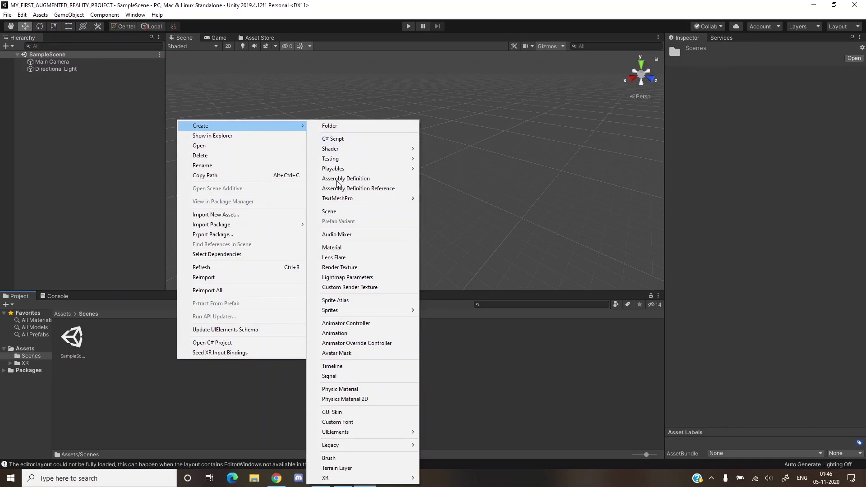
{"action": "left_click", "coordinate": [331, 211]}
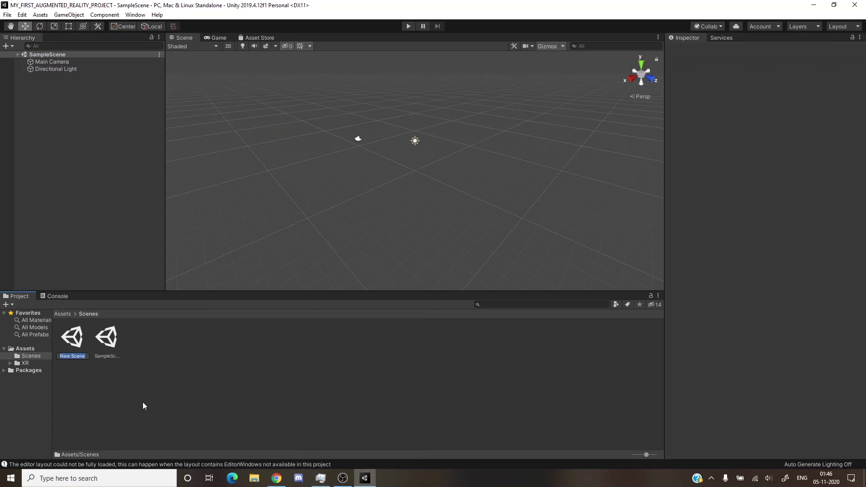
{"action": "type", "text": "Main_Scene"}
{"action": "key", "text": "Return"}
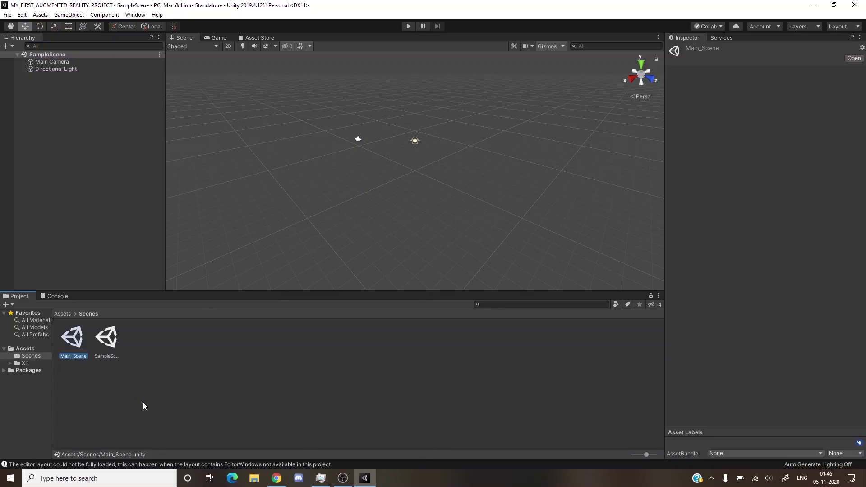
Step: Open Main_Scene and delete its default Main Camera
{"action": "double_click", "coordinate": [75, 336]}
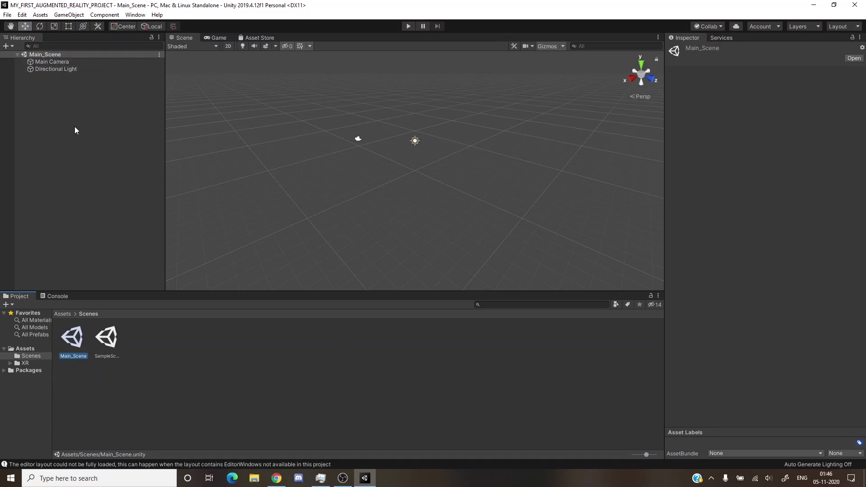
{"action": "left_click", "coordinate": [64, 61]}
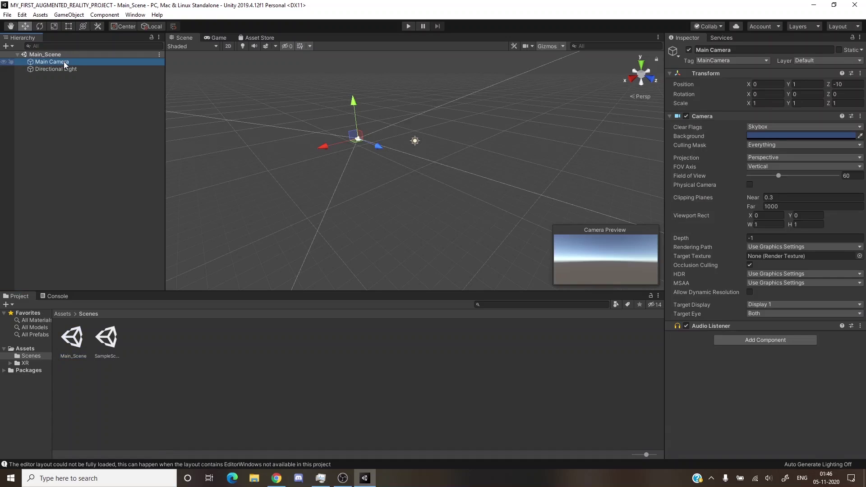
{"action": "key", "text": "Delete"}
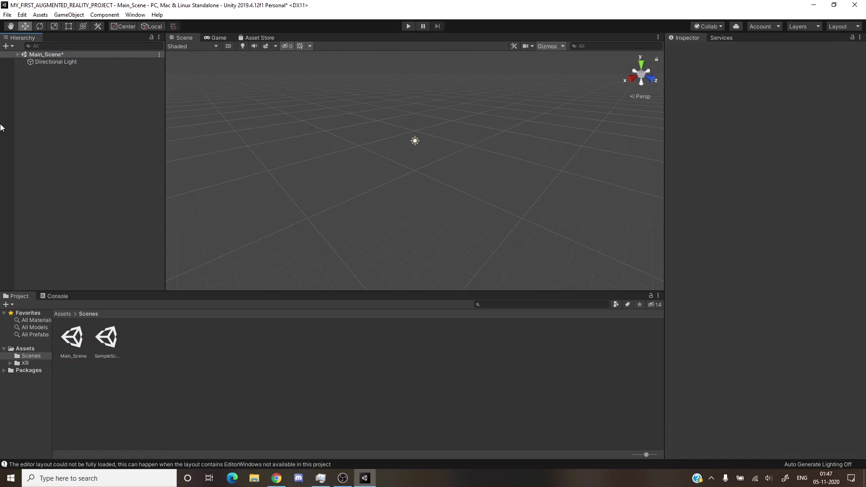
Step: Add an AR Session Origin and an AR Session object to Main_Scene
{"action": "right_click", "coordinate": [30, 82]}
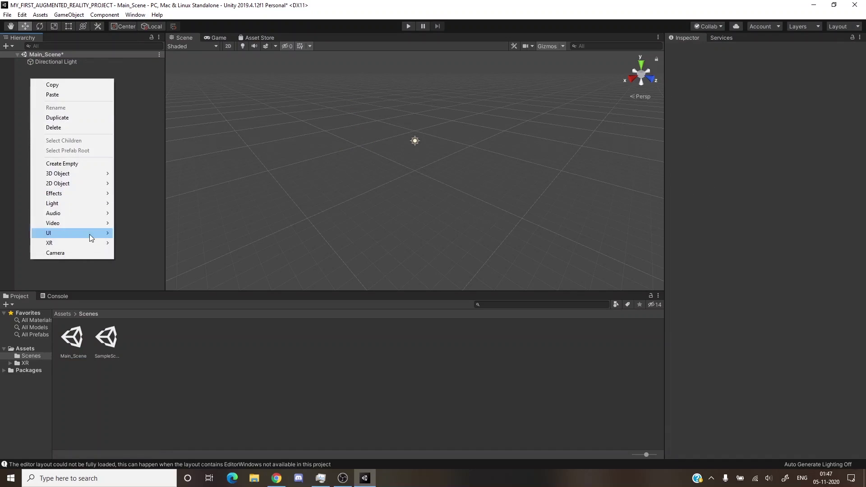
{"action": "mouse_move", "coordinate": [91, 246]}
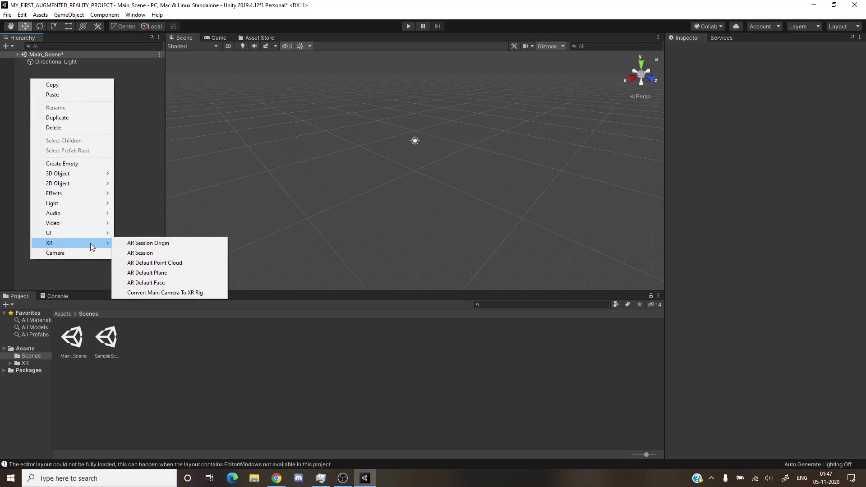
{"action": "left_click", "coordinate": [157, 244]}
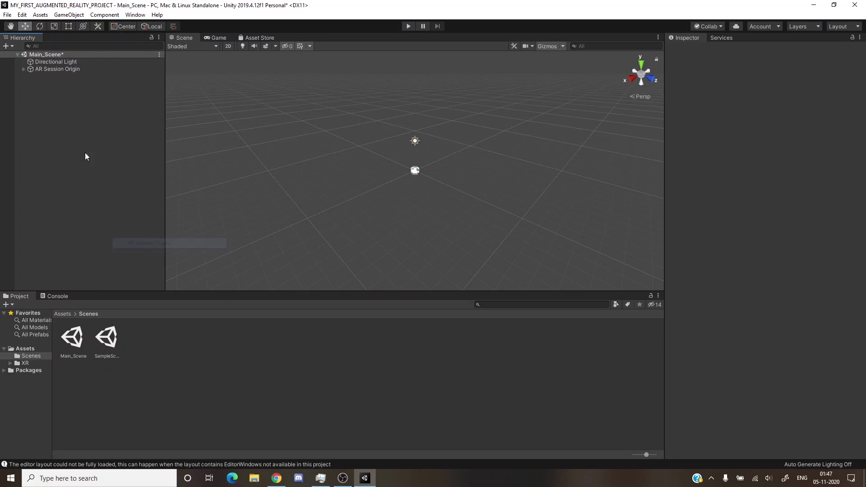
{"action": "right_click", "coordinate": [27, 103]}
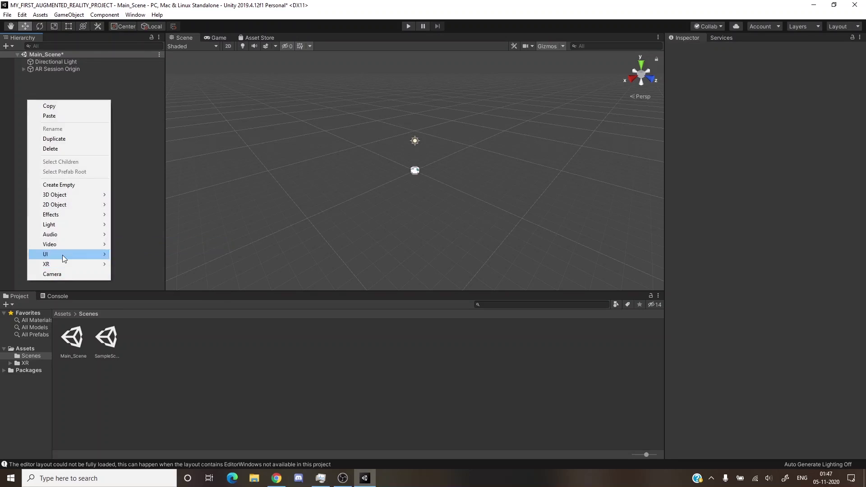
{"action": "mouse_move", "coordinate": [70, 264]}
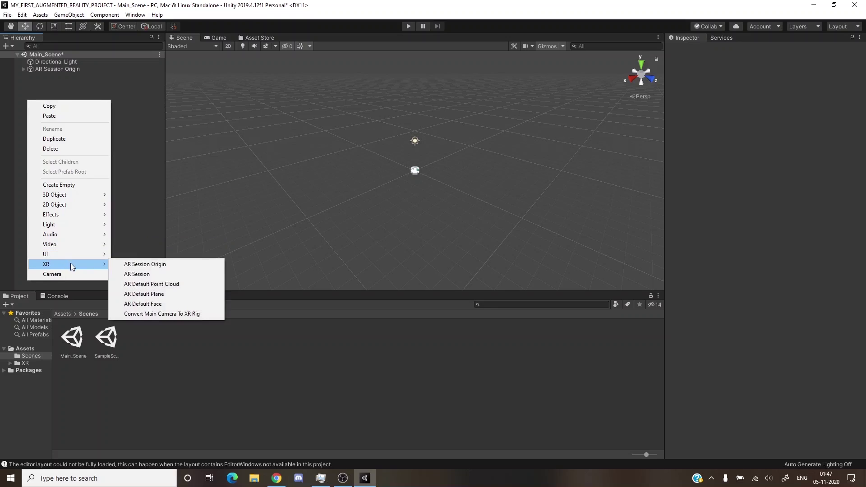
{"action": "left_click", "coordinate": [152, 276]}
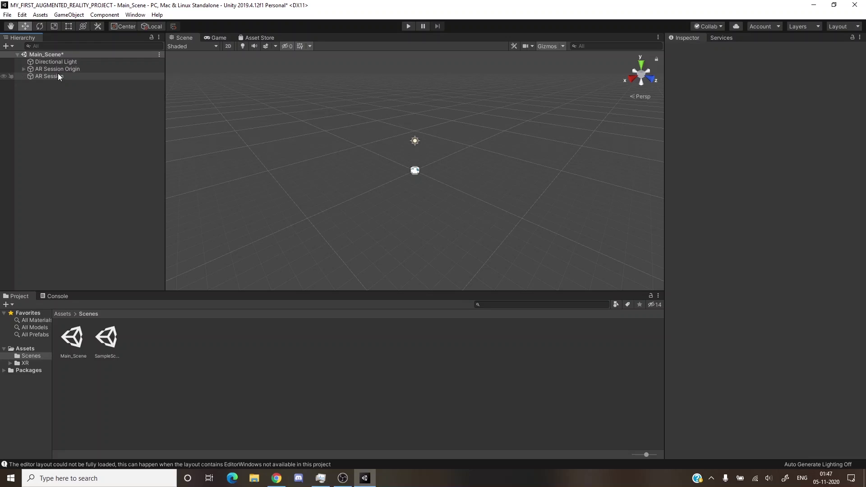
Step: Expand the AR Session Origin and select its child AR Camera to show its settings
{"action": "left_click", "coordinate": [23, 69]}
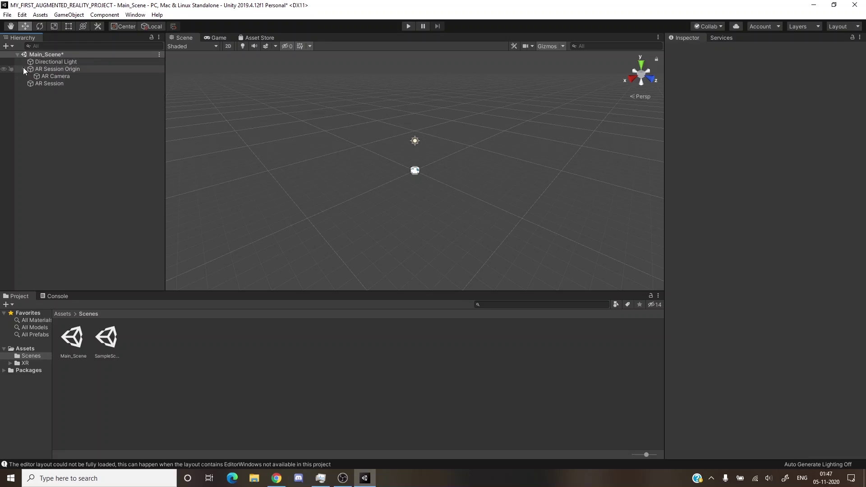
{"action": "left_click", "coordinate": [56, 79]}
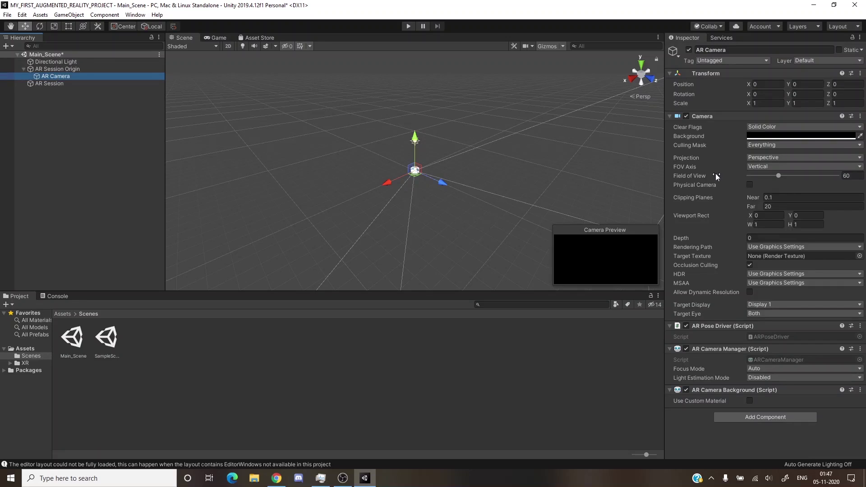